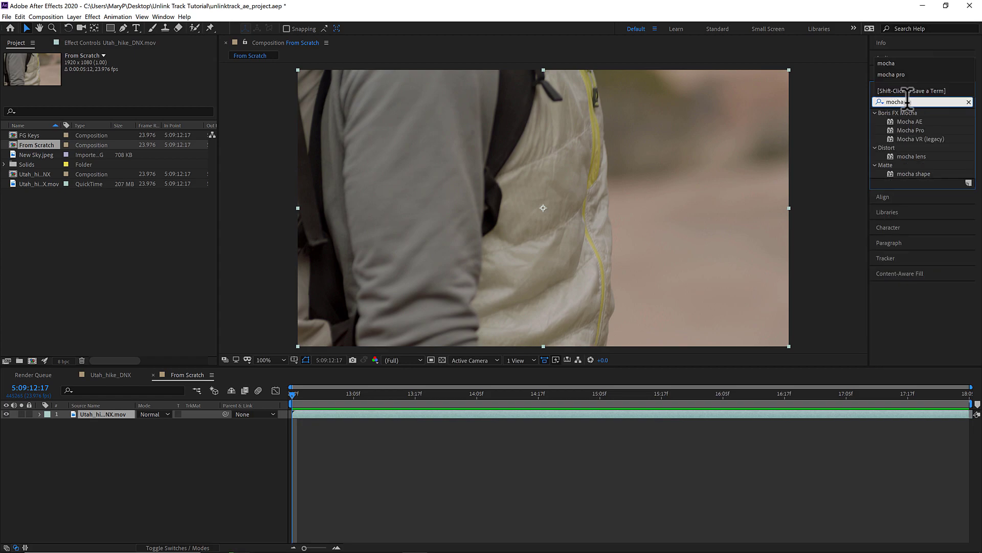
Step: Apply Mocha Pro to the Utah_hike_DNX.mov layer and launch it with the clip loaded
drag(919, 132, 108, 426)
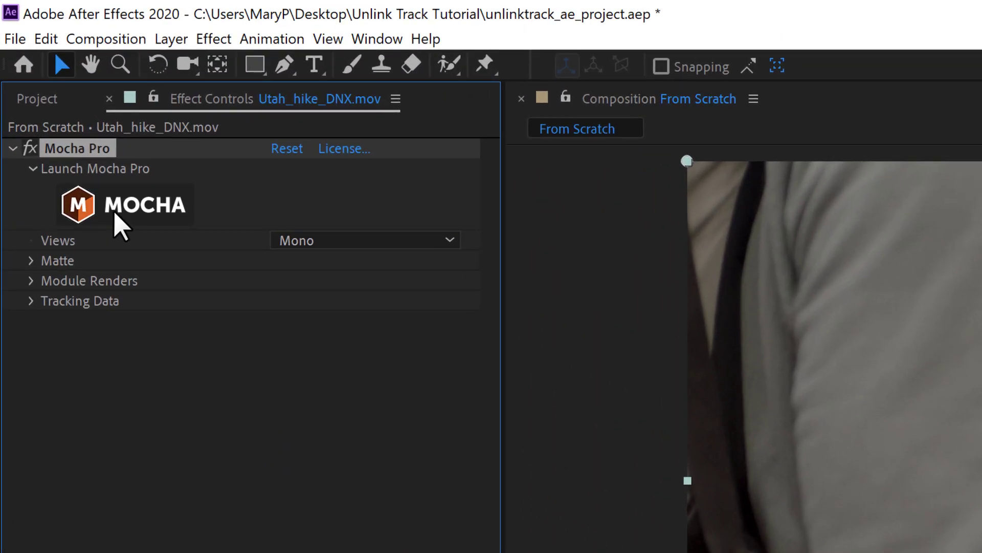
click(114, 213)
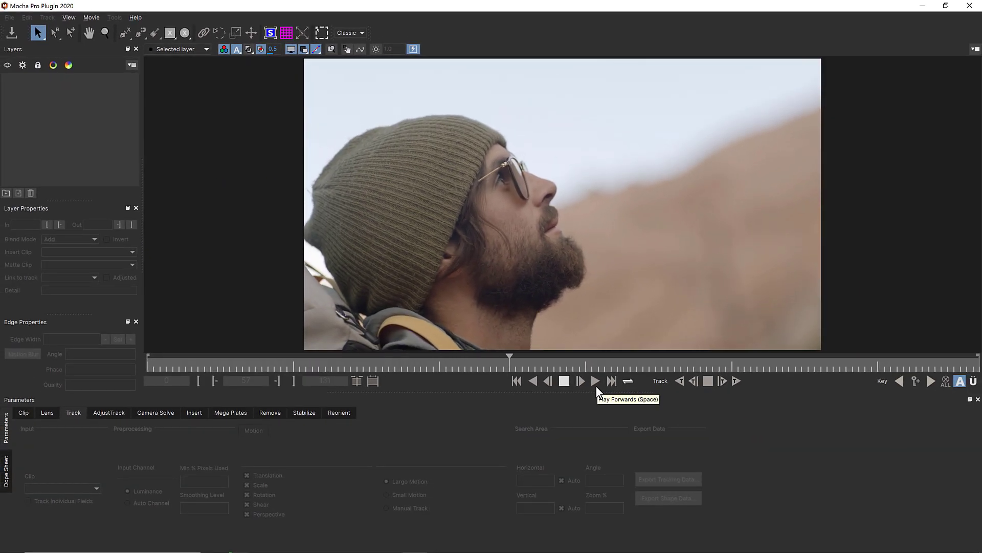
Step: Stop playback on frame 96 of 131, showing the hiker's profile
key(space)
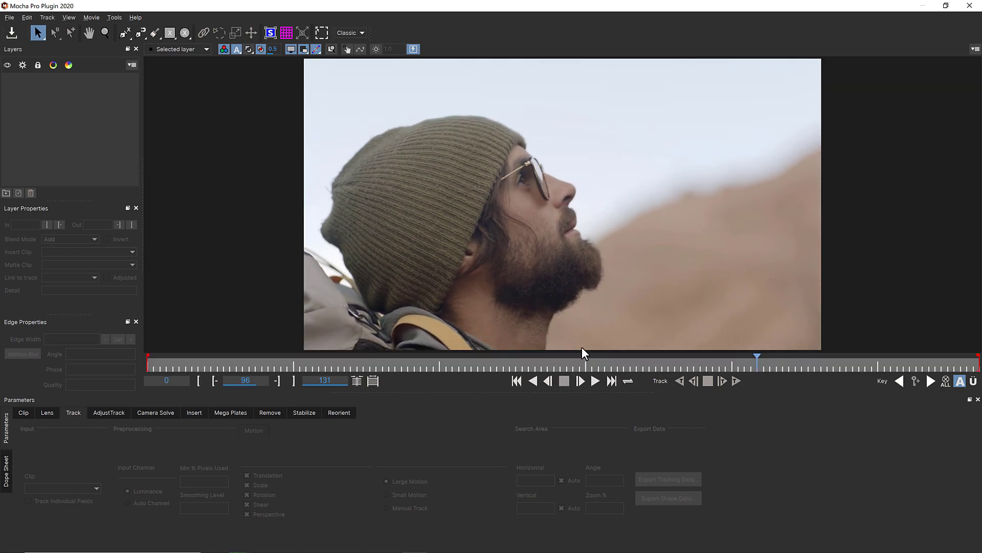
click(170, 33)
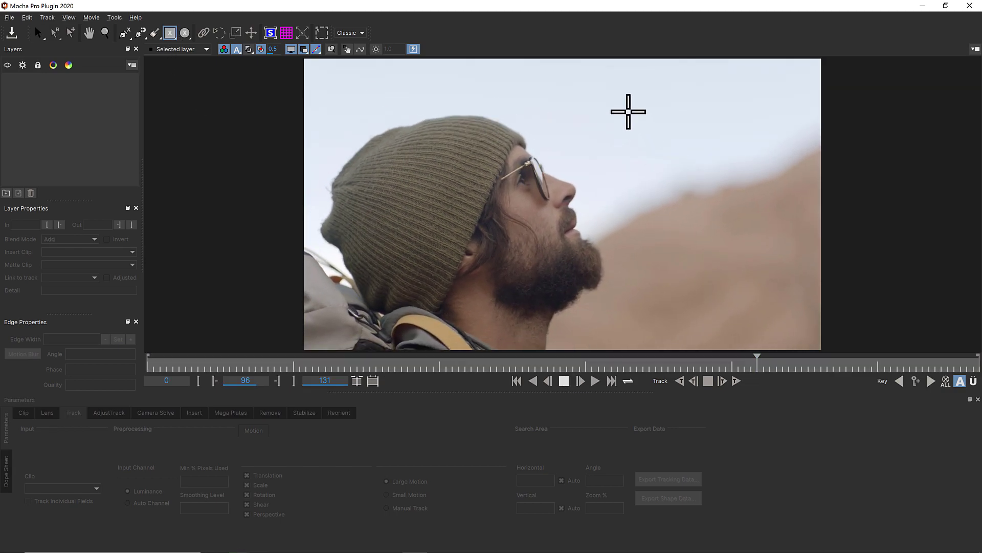
drag(630, 112, 869, 235)
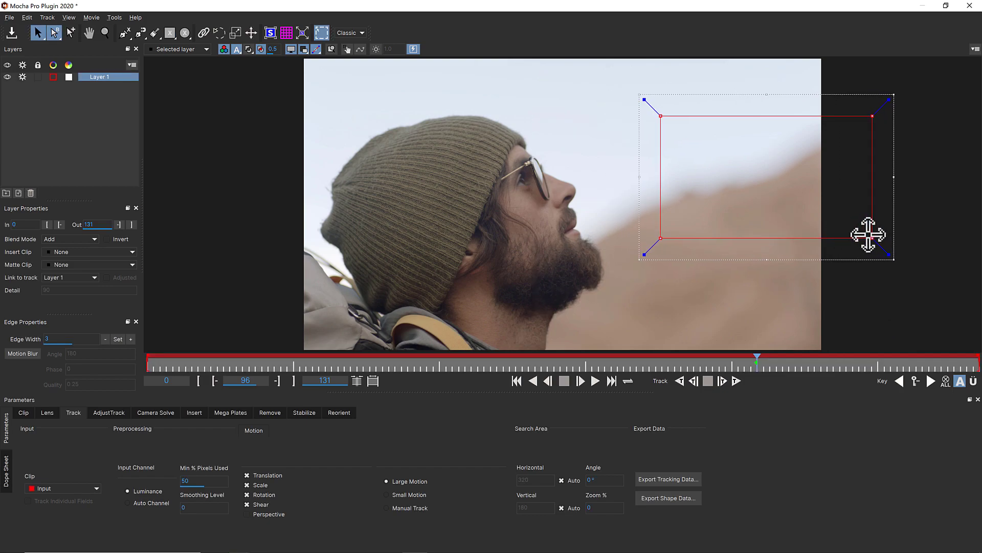
click(735, 381)
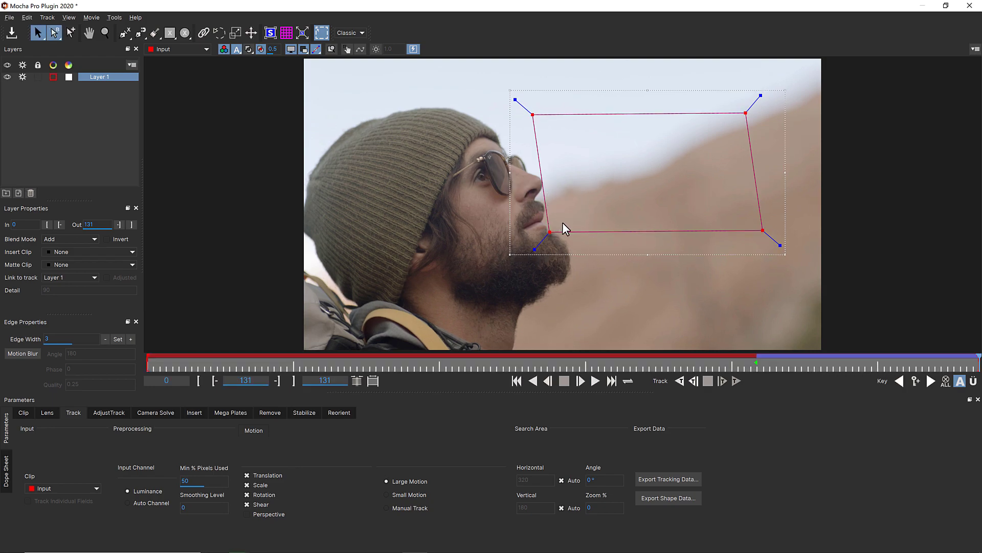
click(751, 361)
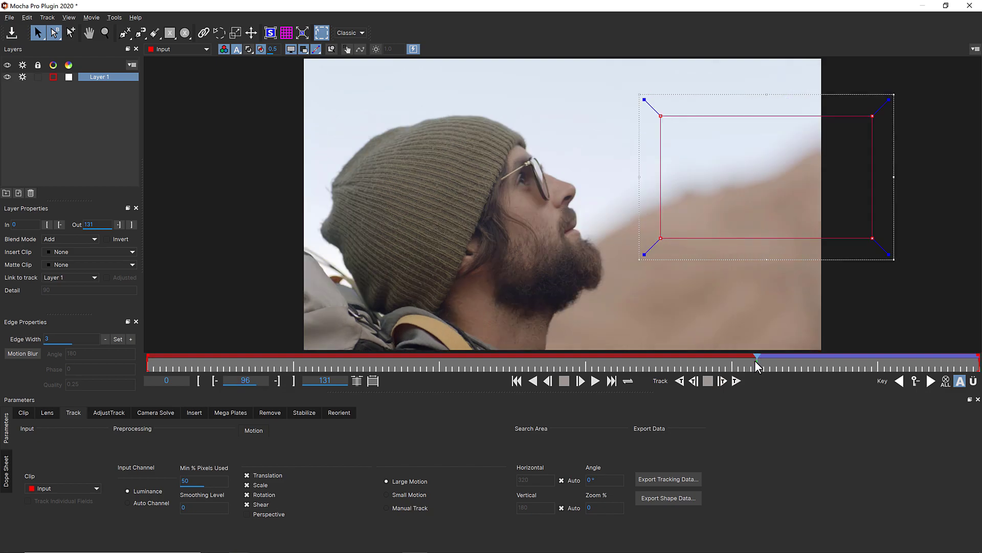
click(31, 193)
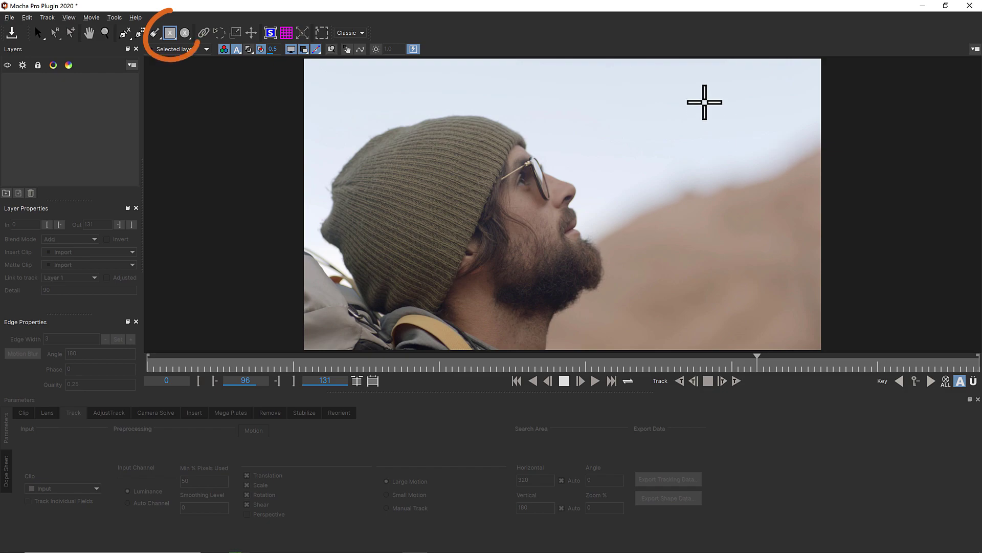
Step: Draw a Layer 2 rectangle in the sky right of the hiker's face, pulling its top-left corner down-left
drag(672, 95, 851, 255)
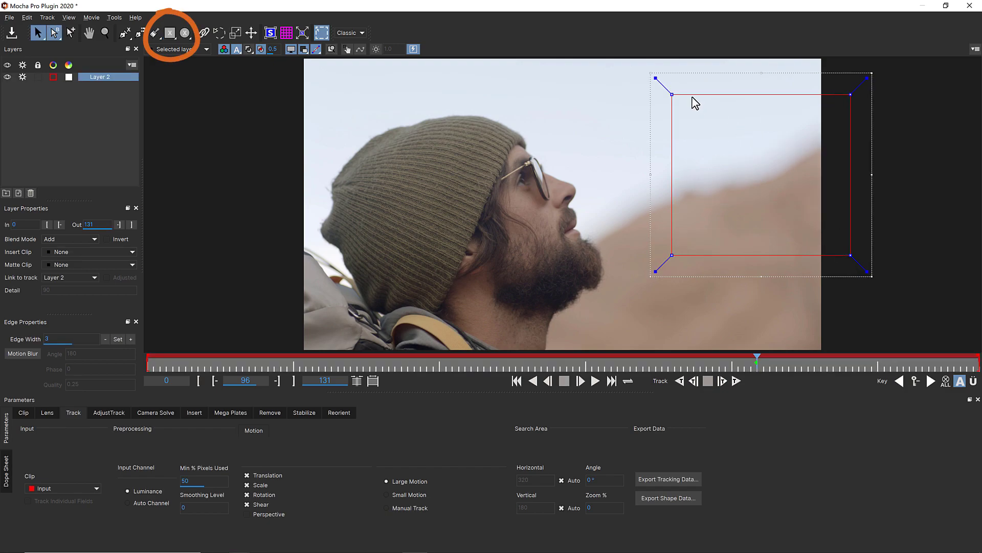
drag(672, 94, 661, 169)
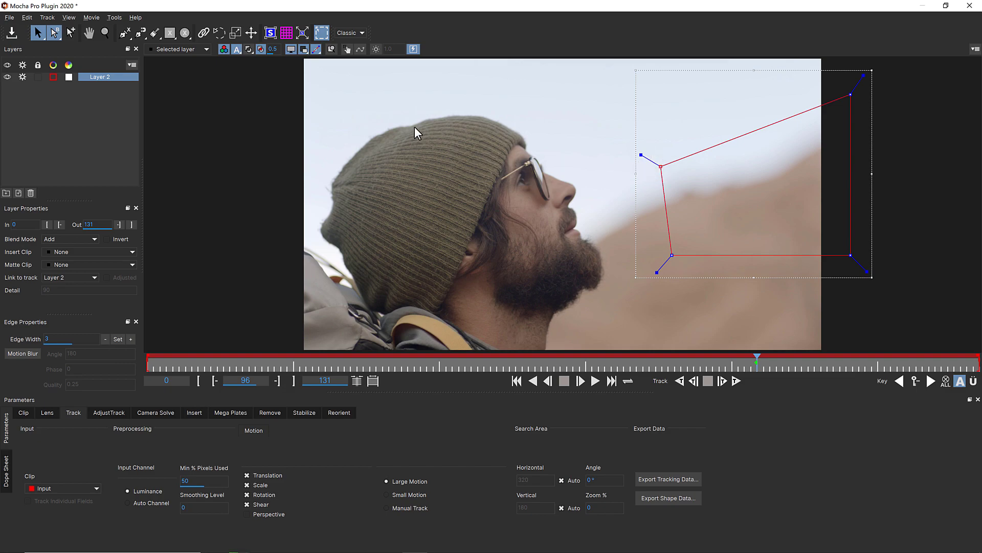
Step: Show Layer 2's planar surface inside the shape and extend the shape past the frame's right edge
click(275, 33)
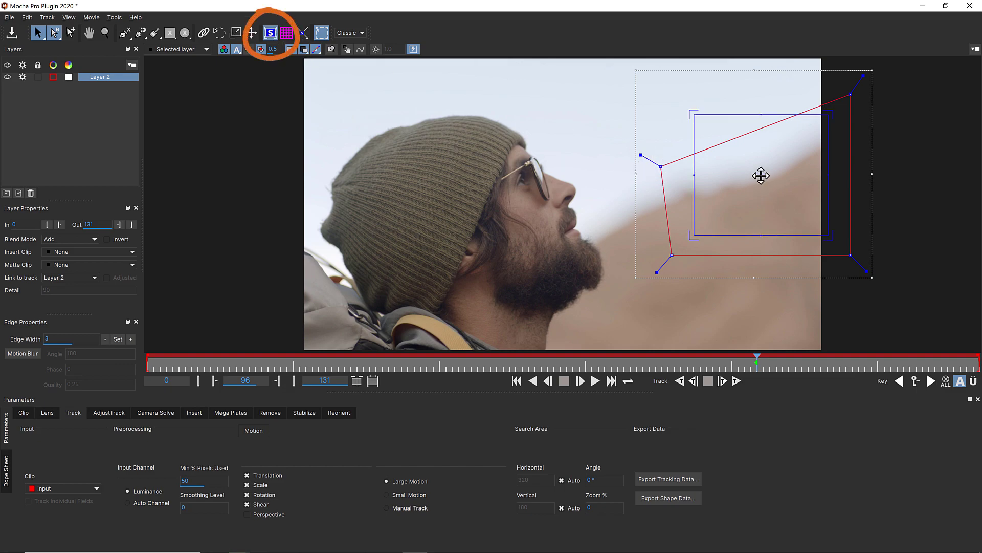
drag(761, 176, 713, 201)
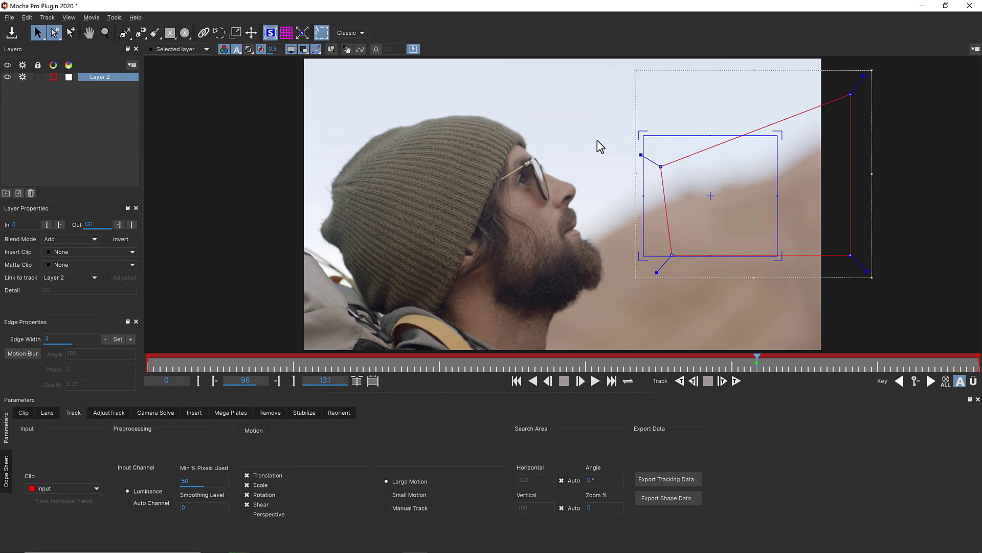
click(287, 32)
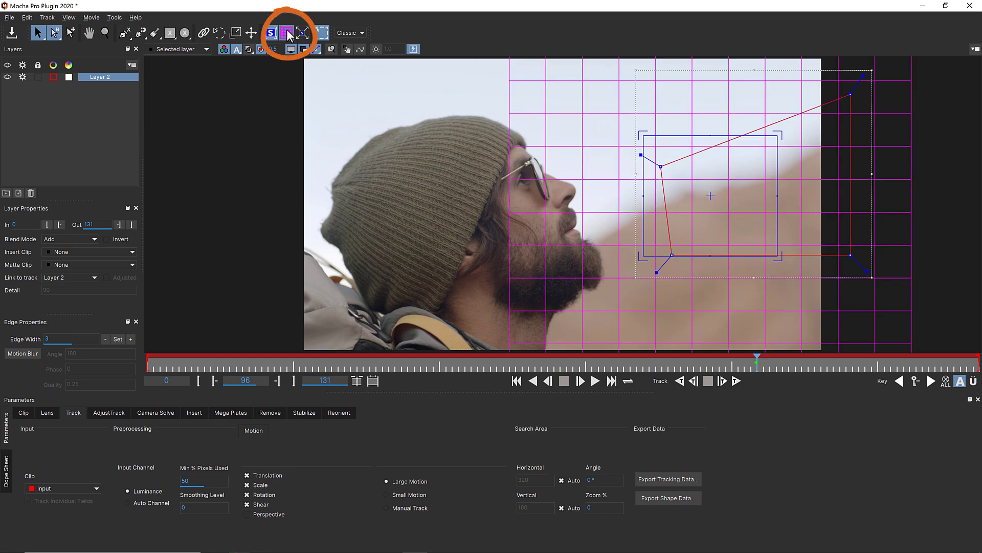
click(286, 31)
click(287, 32)
click(287, 32)
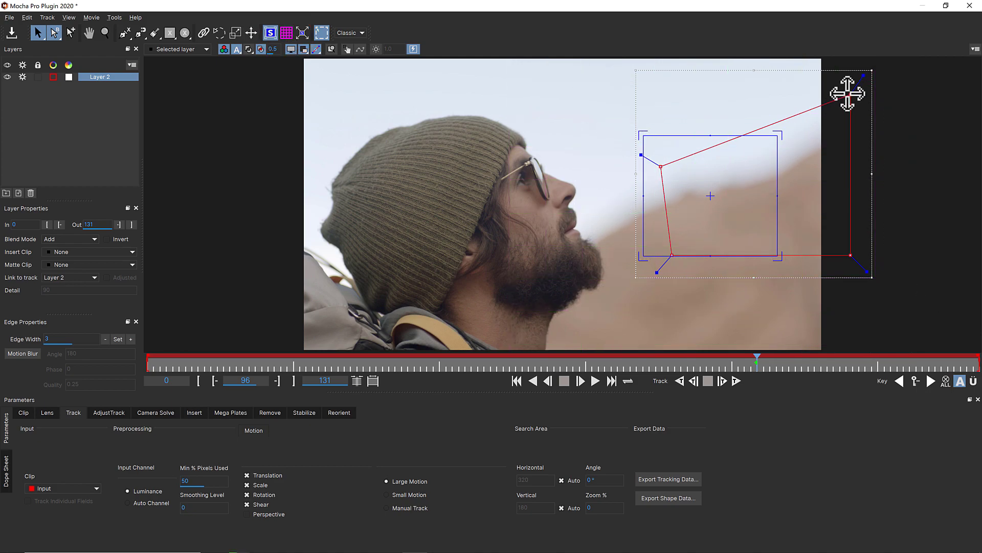
drag(848, 93, 830, 50)
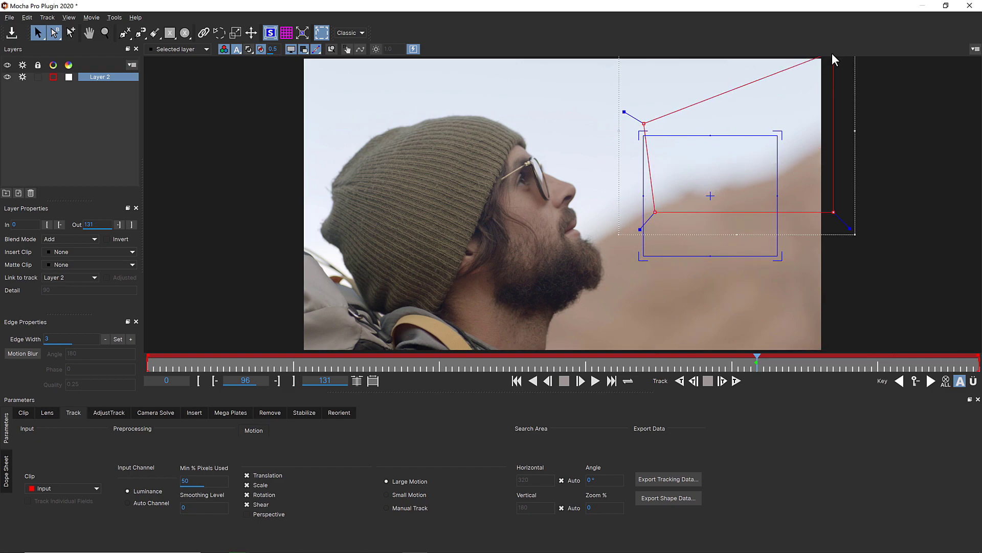
drag(833, 208, 838, 249)
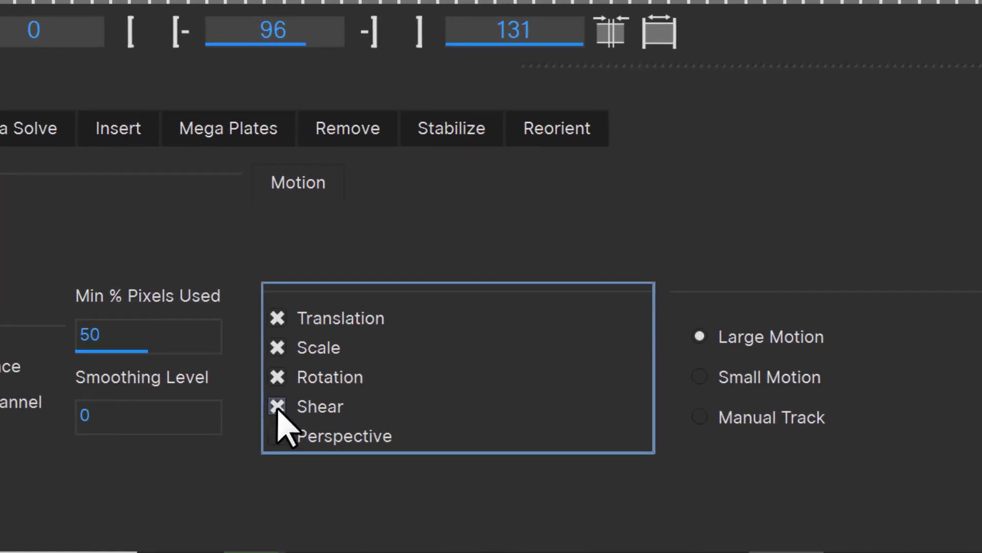
Step: Turn off Shear so the Layer 2 track models only translation, scale and rotation
click(246, 504)
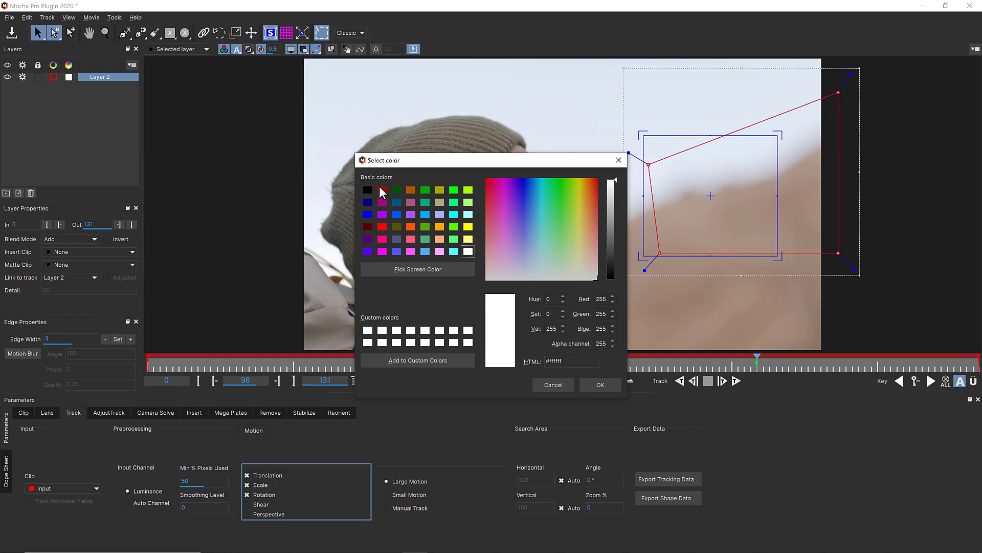
Step: Colour Layer 2 dark red and display its matte as a translucent red fill
click(382, 191)
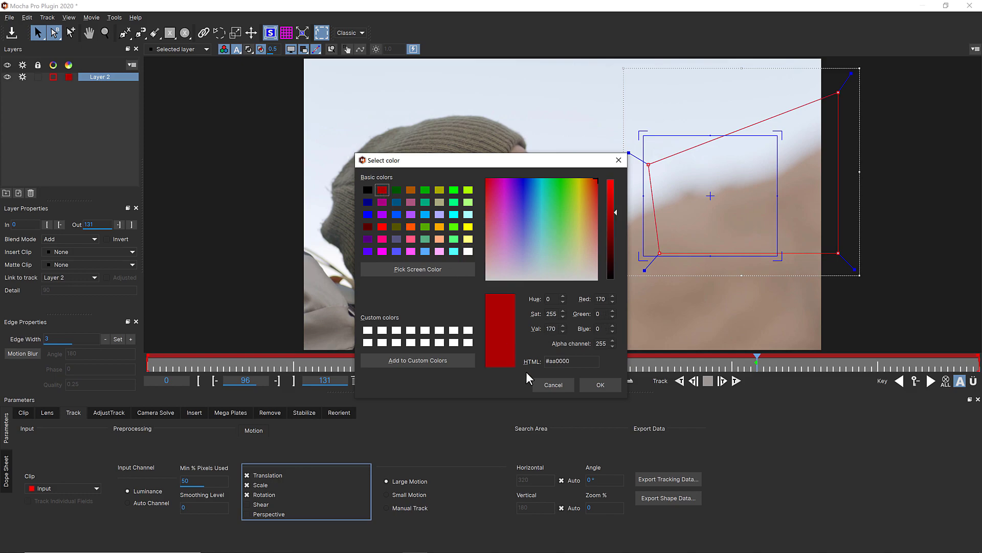
click(600, 385)
click(248, 50)
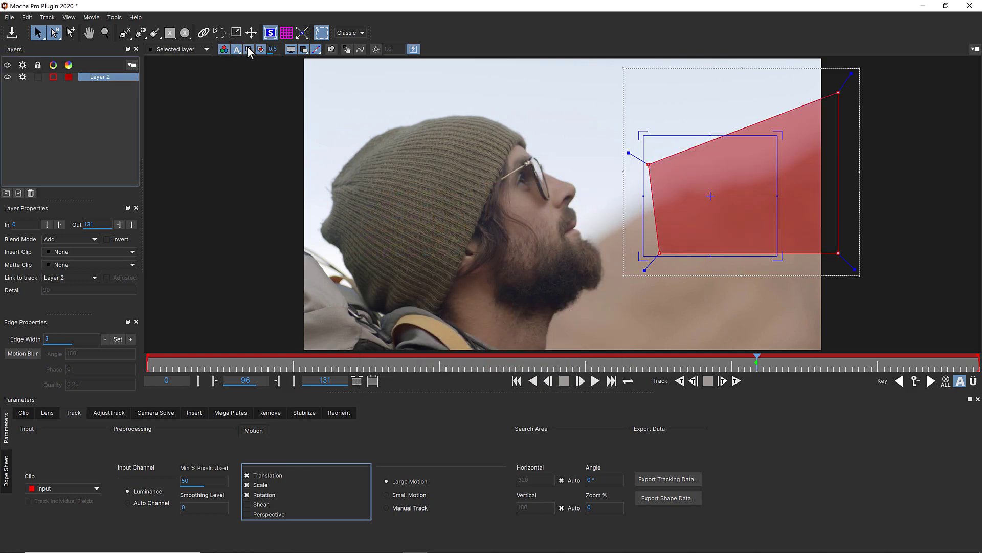
click(247, 48)
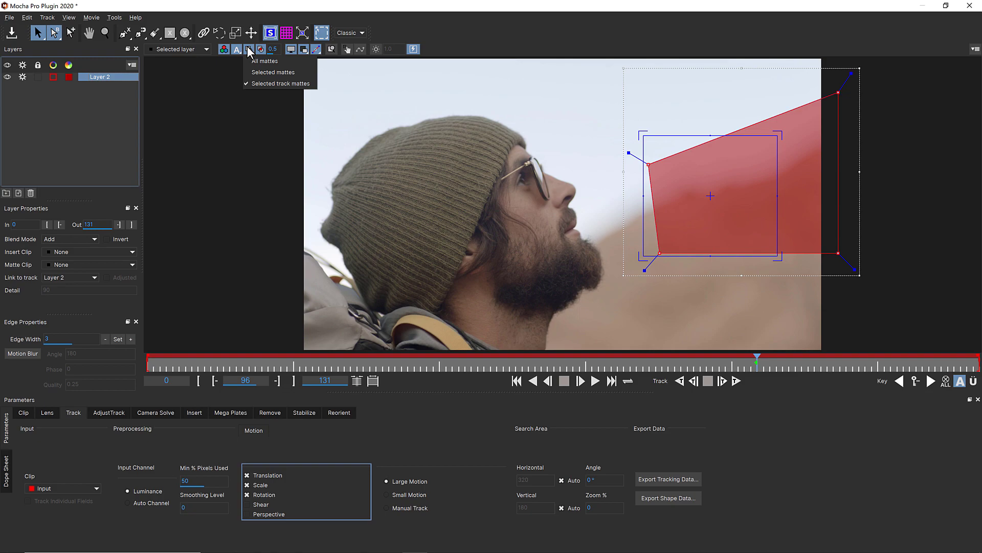
click(249, 52)
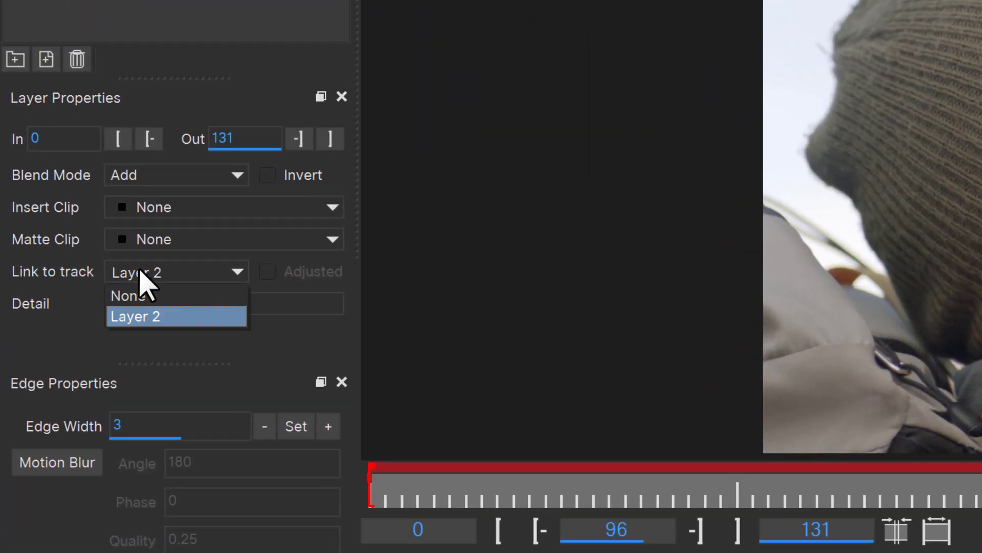
Step: Set Layer 2's Link to track option to None
click(149, 296)
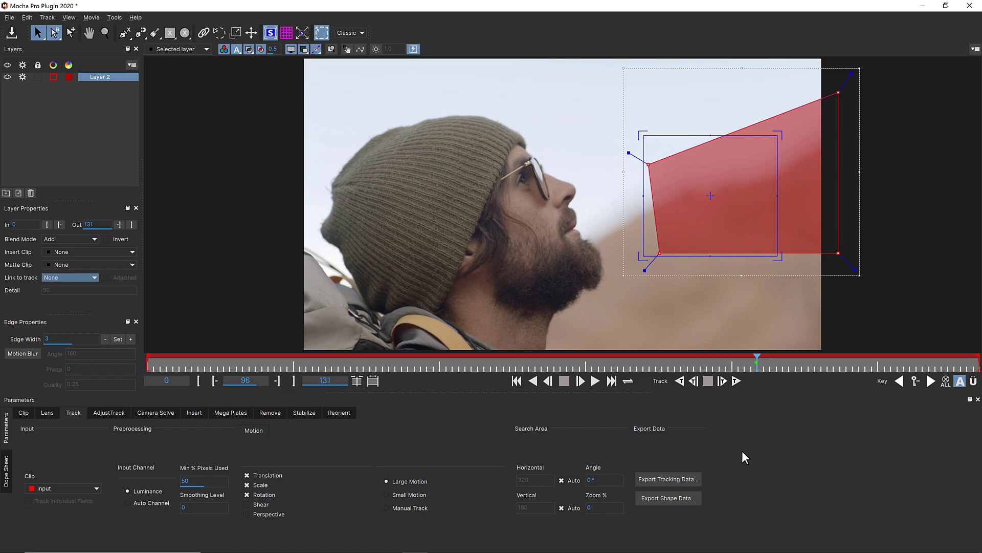
Step: Track Layer 2 forward from frame 96, then backward from frame 96 to frame 0
click(735, 381)
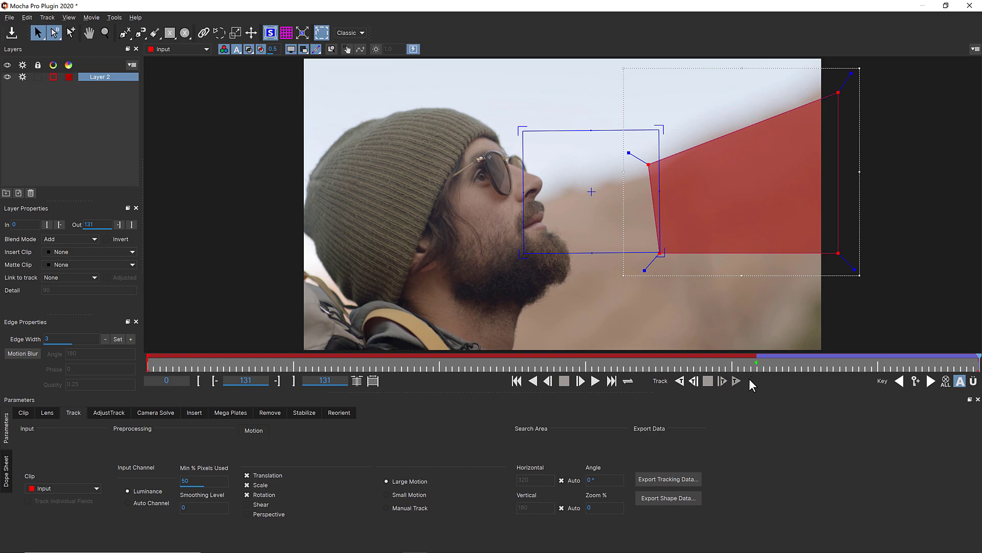
click(757, 363)
click(679, 381)
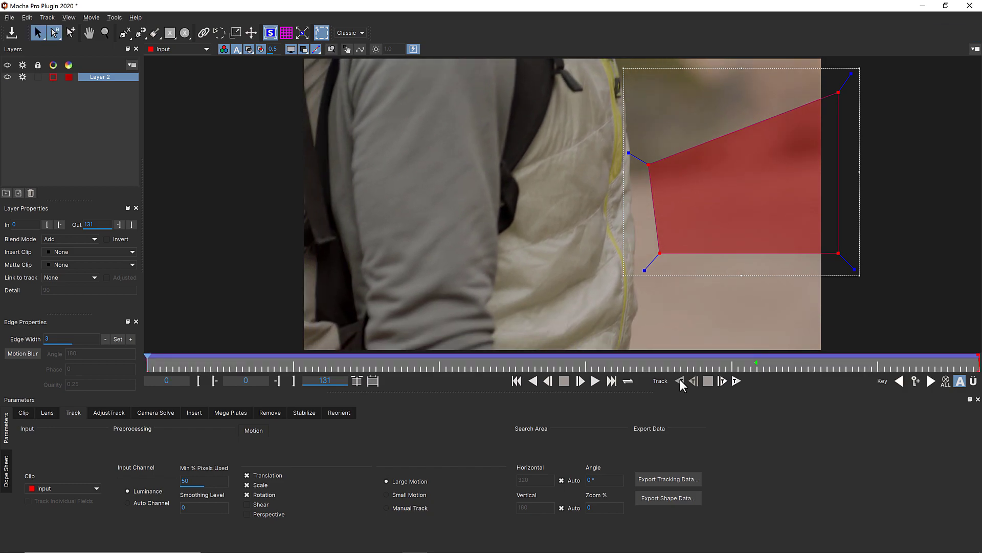
Step: Save and close Mocha, add New Sky.jpeg to From Scratch, and duplicate the hiking clip layer
click(12, 35)
click(969, 5)
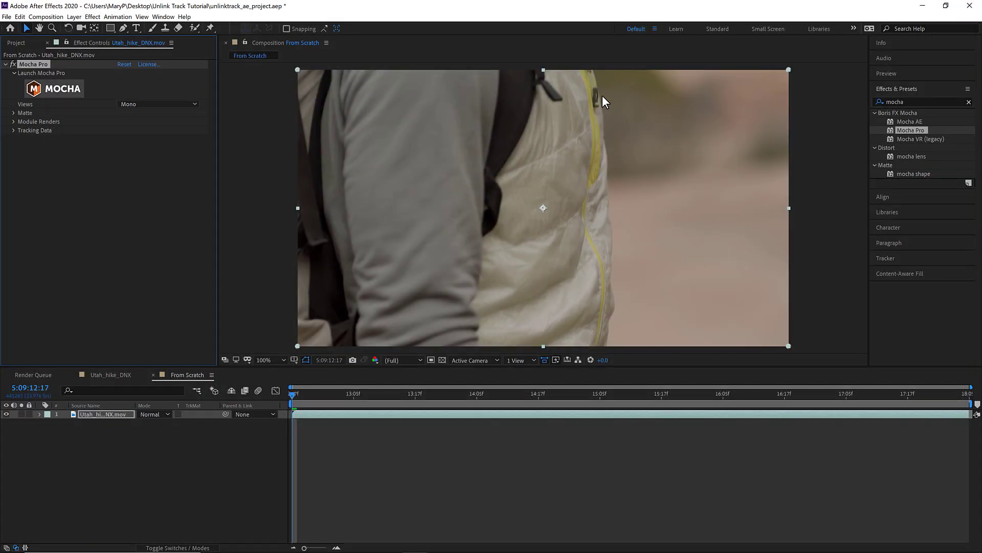
click(17, 43)
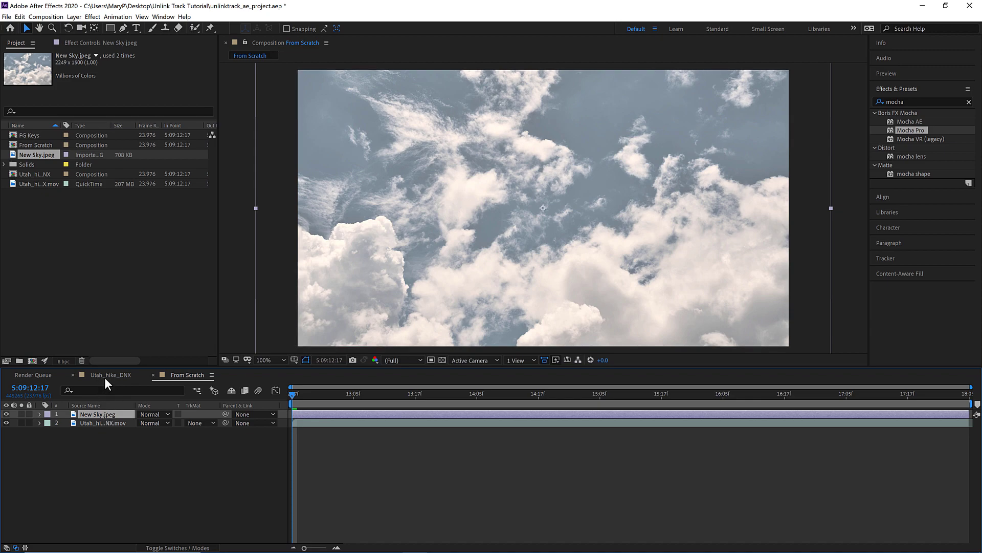
click(102, 420)
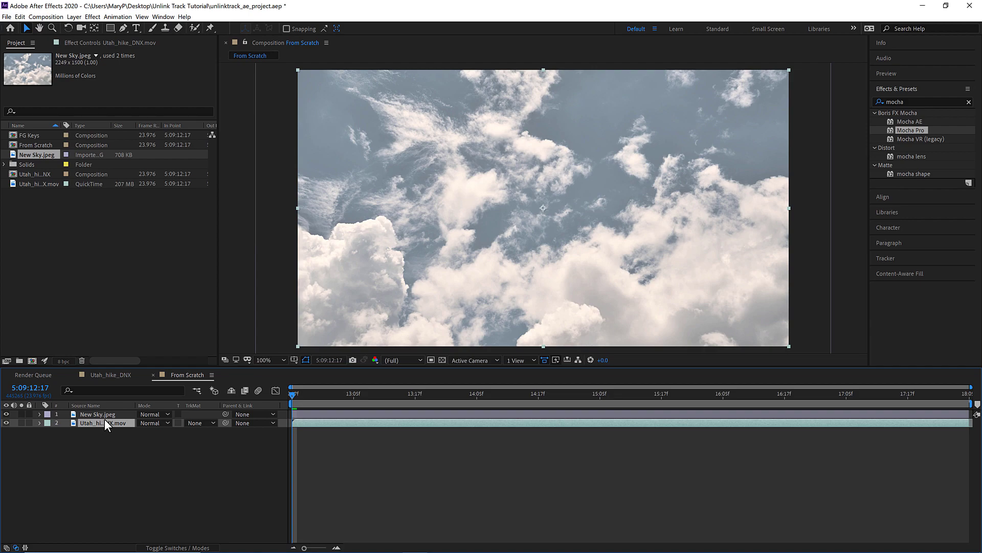
key(ctrl+d)
Step: Move a hiking clip copy above the sky and apply BCC Chroma Key Studio to it
drag(108, 419, 108, 411)
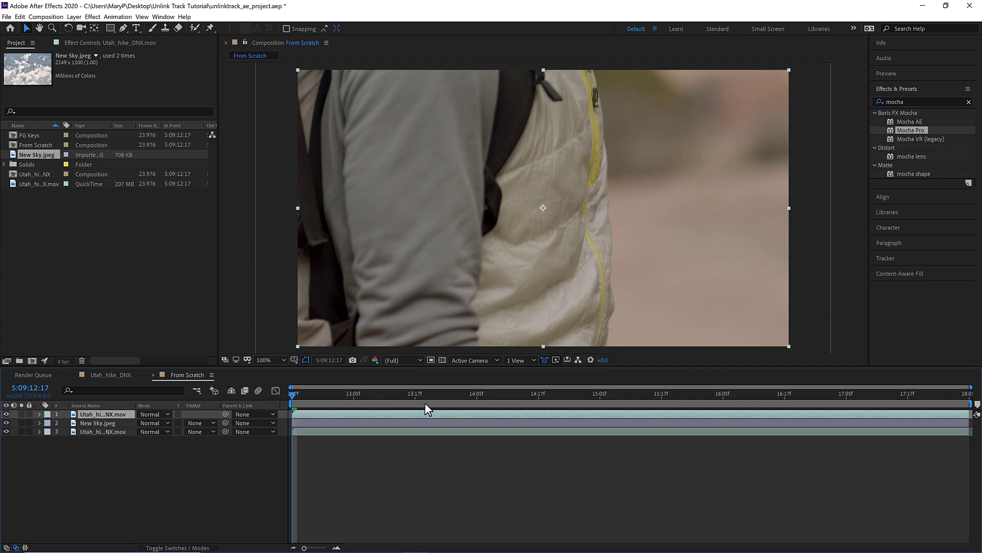
drag(424, 402, 690, 394)
click(916, 102)
text(chroma key)
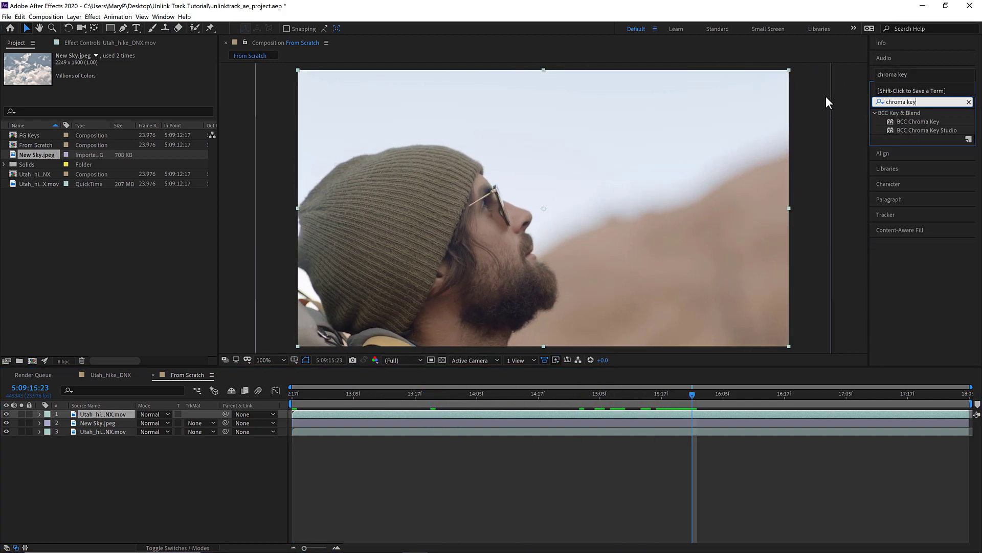
drag(919, 129, 92, 413)
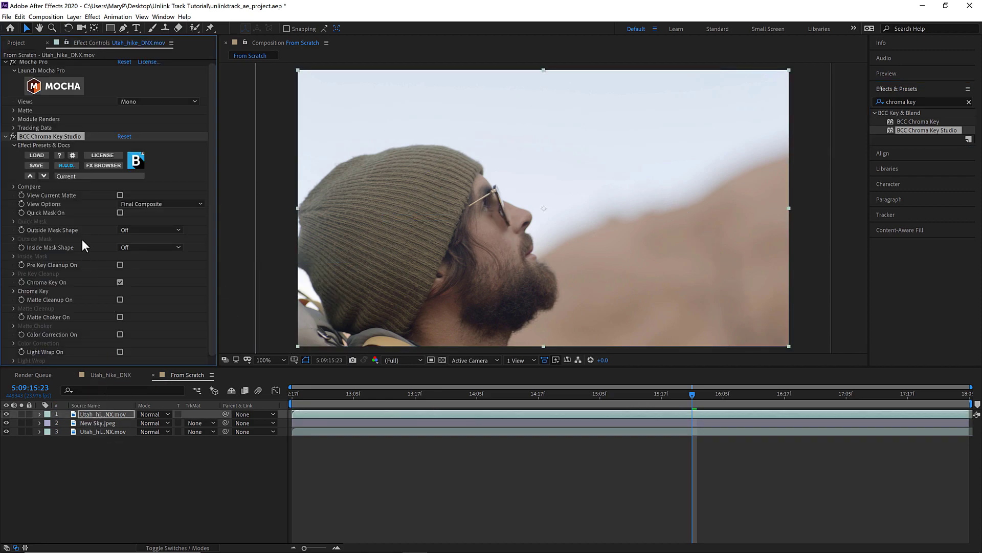
Step: Precompose the keyed layer as FG Keys and reposition New Sky.jpeg behind the hiker
click(125, 230)
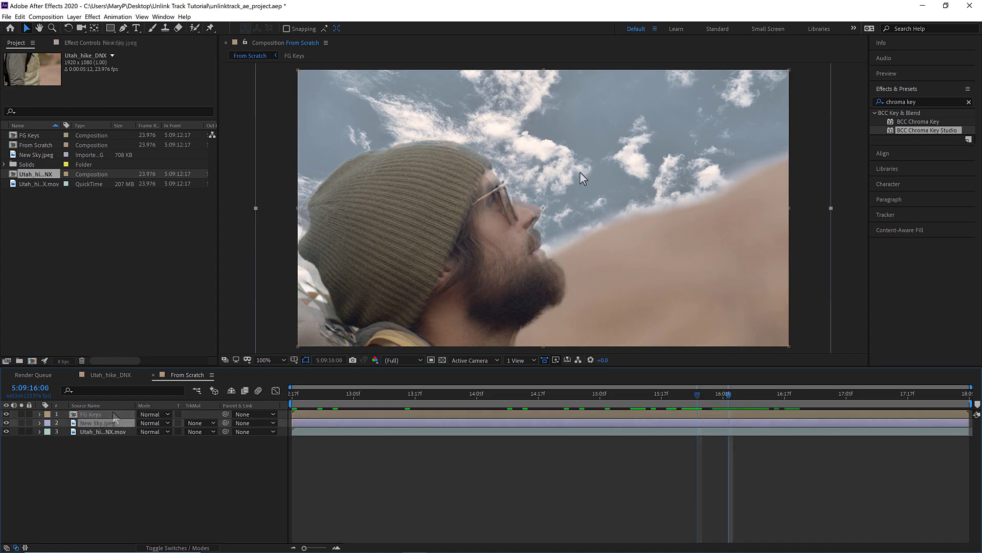
drag(579, 172, 566, 143)
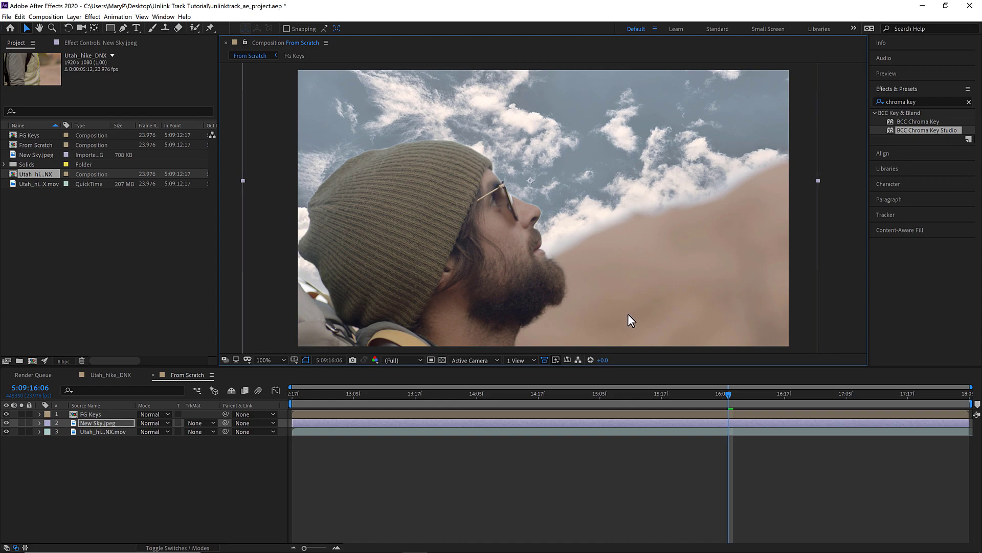
click(114, 432)
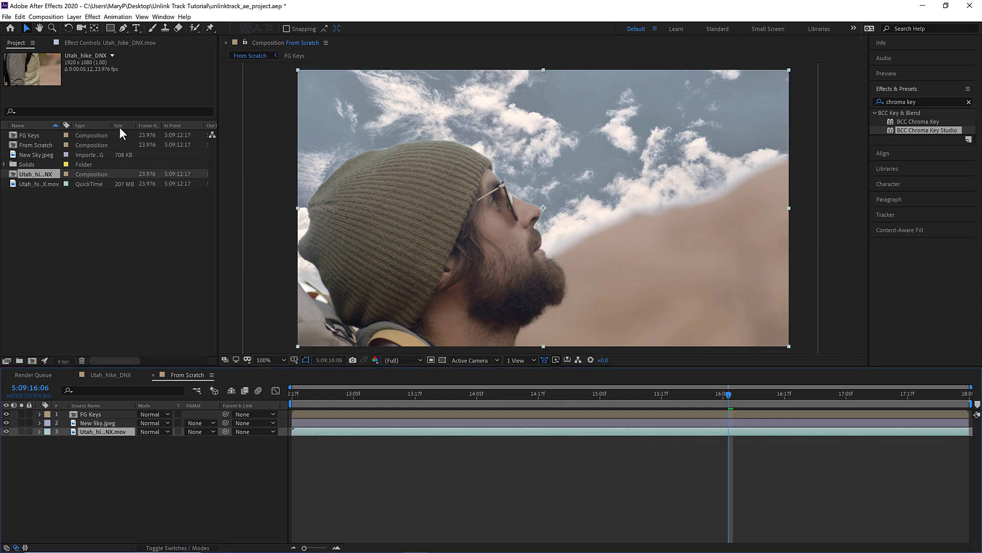
Step: Start creating Mocha Pro track data on the hike clip, choosing Layer 2 as the source
click(96, 45)
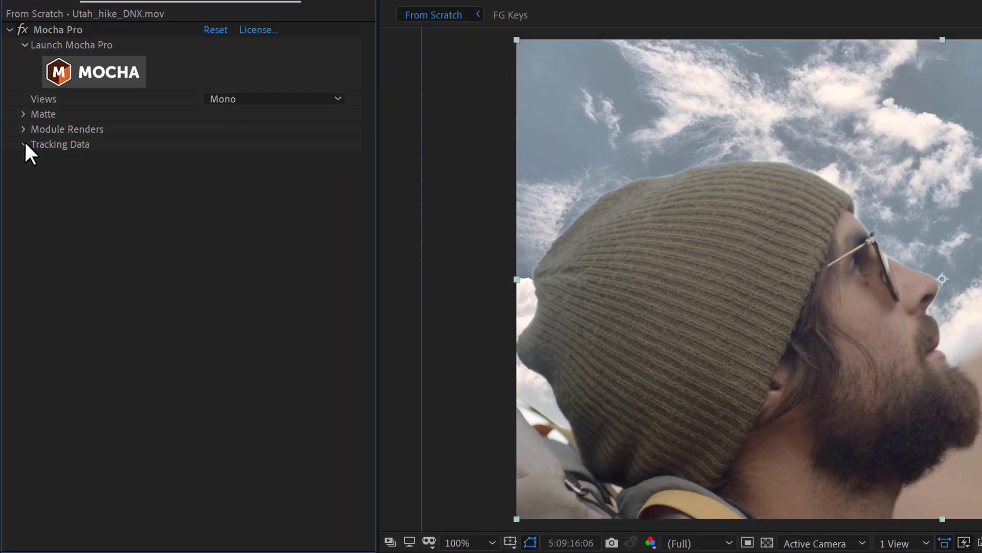
click(24, 144)
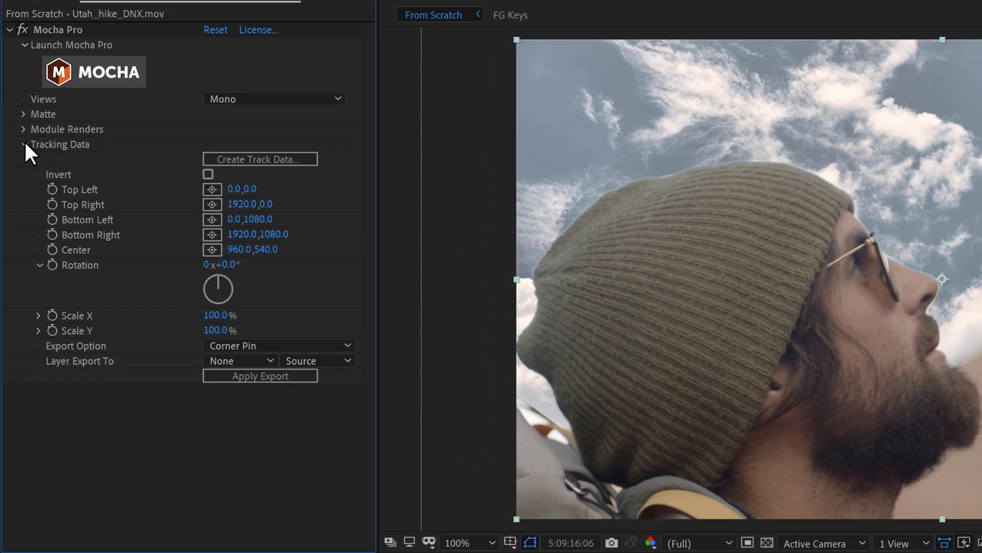
click(271, 159)
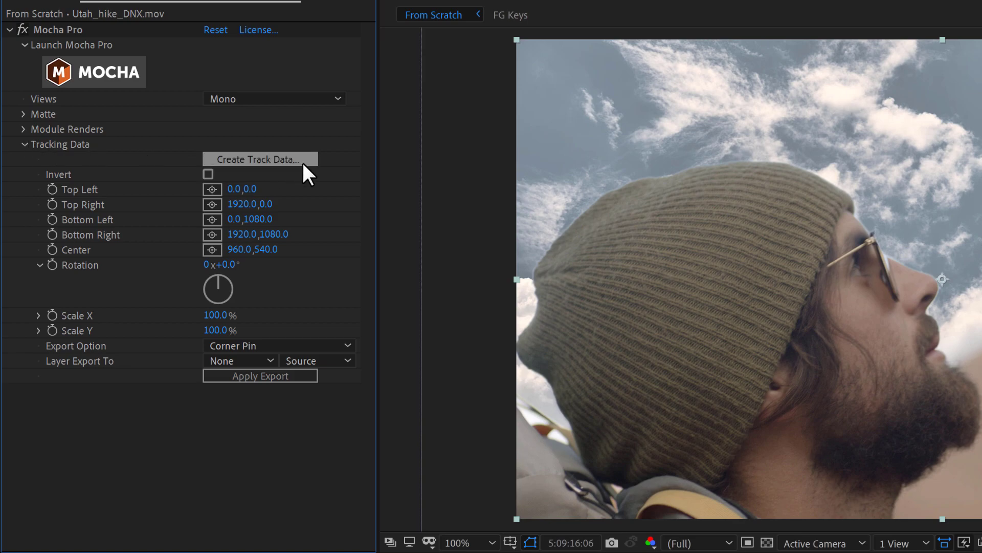
click(301, 160)
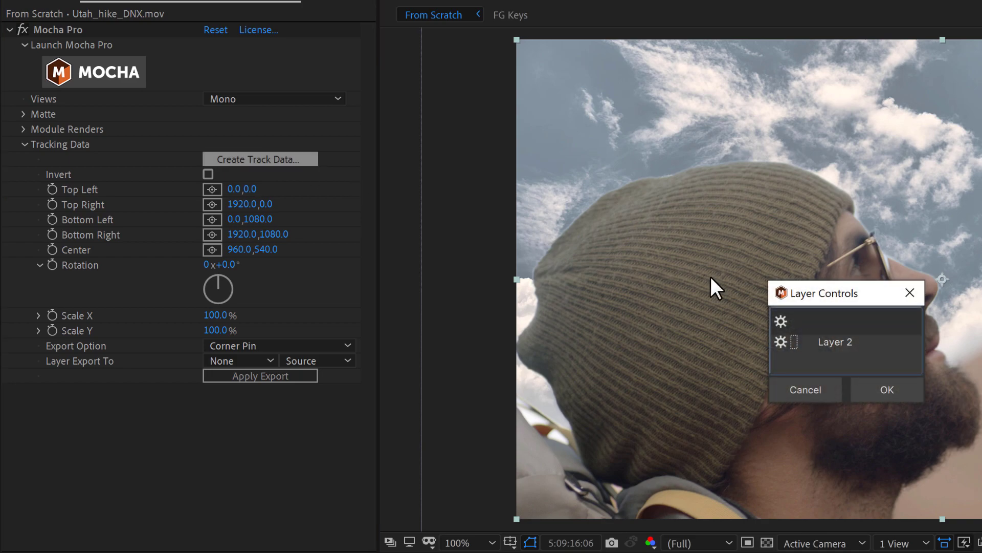
click(836, 343)
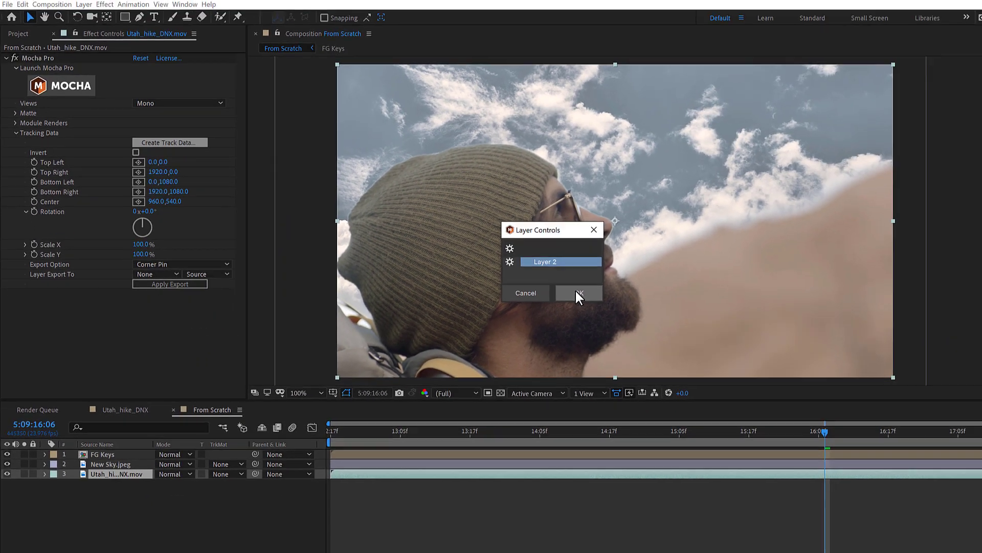
Step: Confirm Layer 2 to load its corner, centre, rotation and scale track data
click(884, 389)
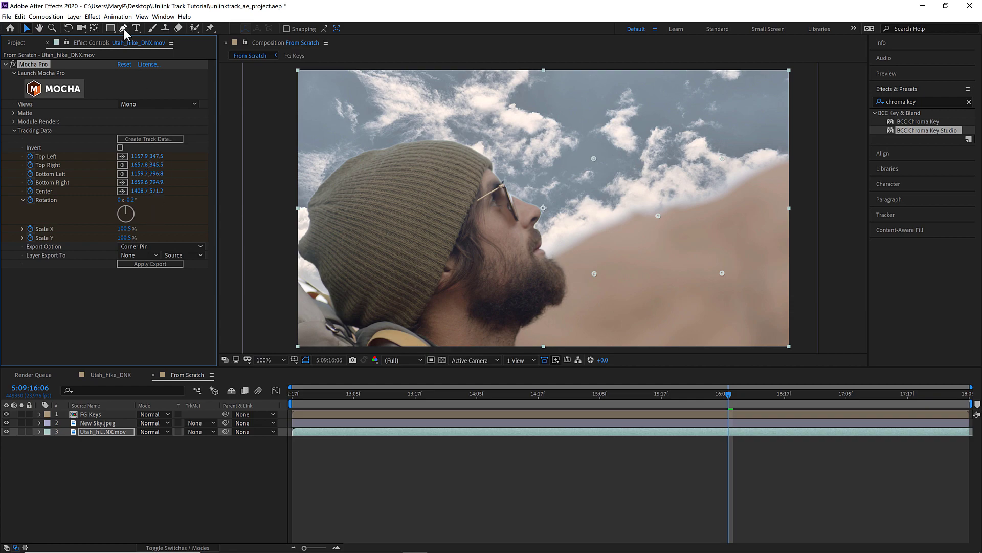
Step: Add a new Null Object layer to the composition
click(74, 16)
mouse_move(180, 29)
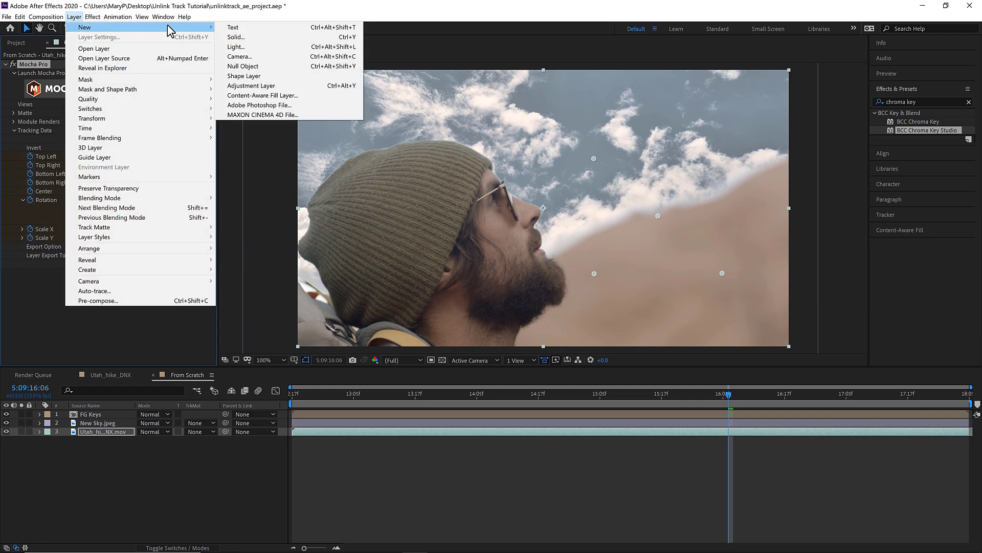
click(244, 66)
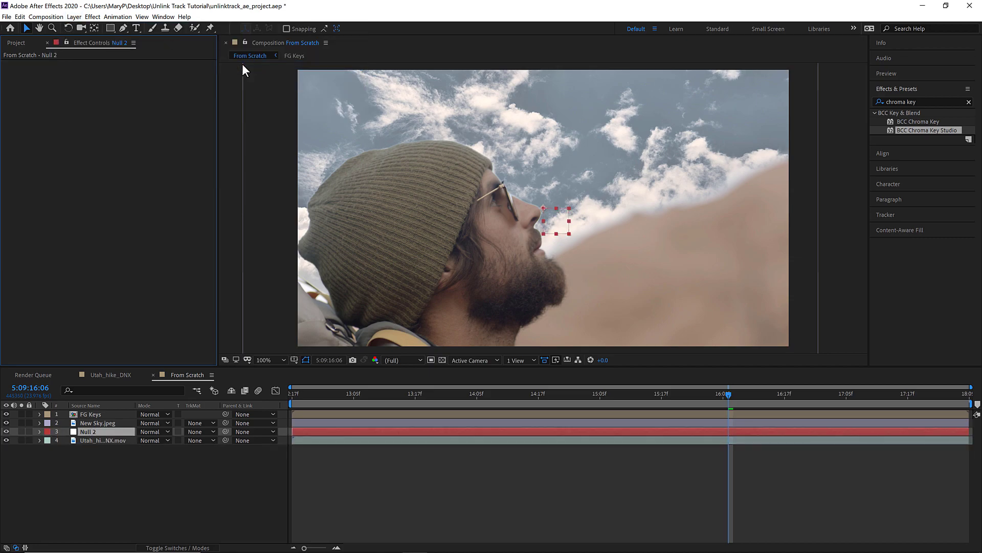
Step: Export the hike clip's Mocha track as Transform data to Null 2
click(99, 440)
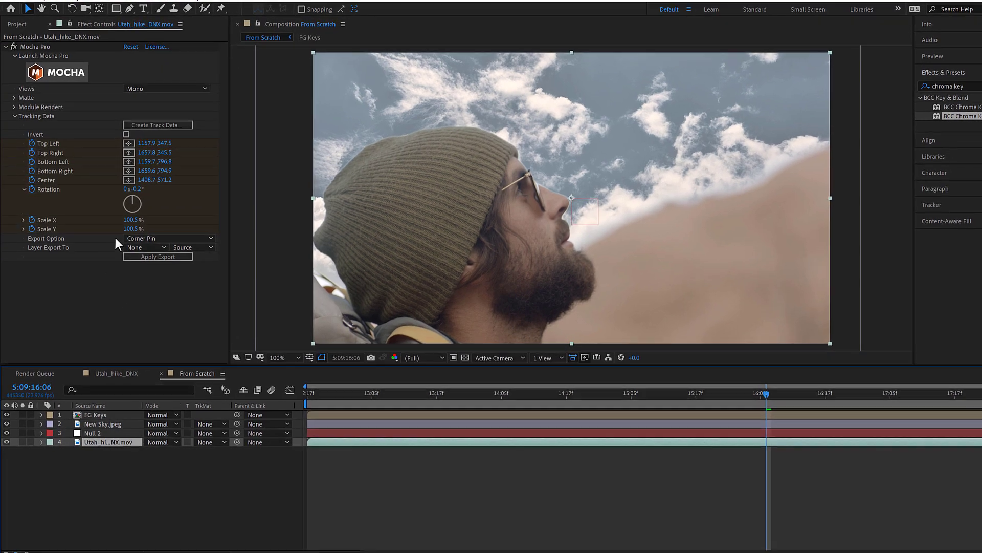
click(149, 238)
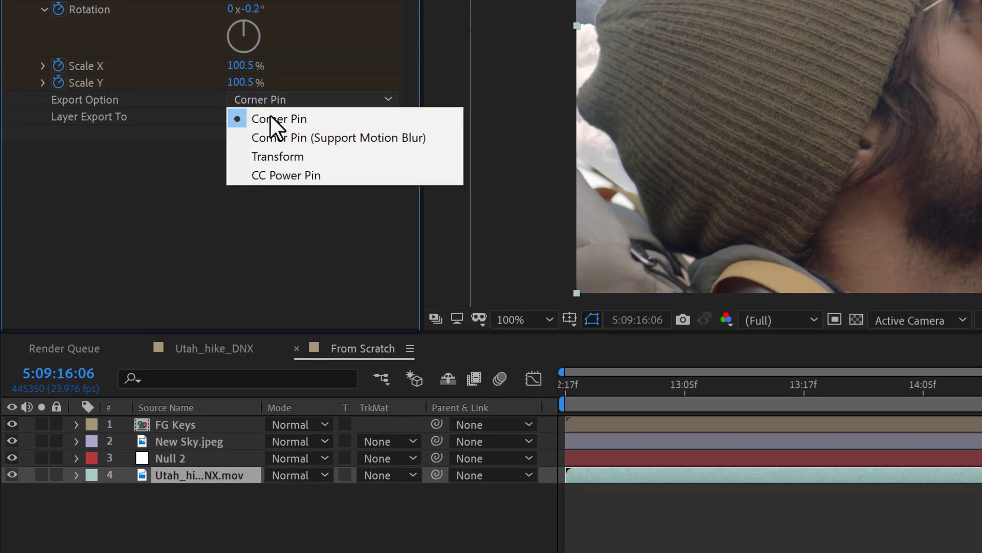
click(162, 269)
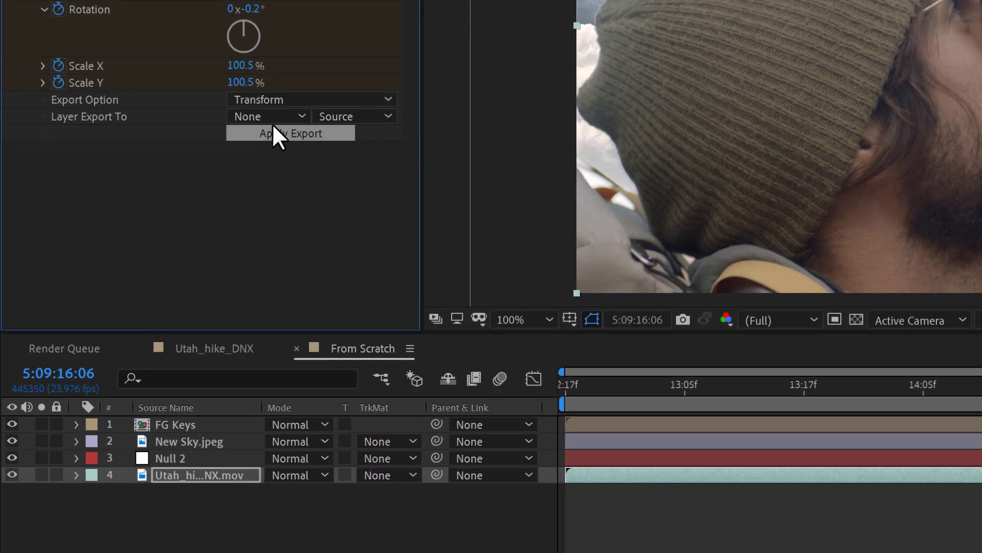
click(273, 118)
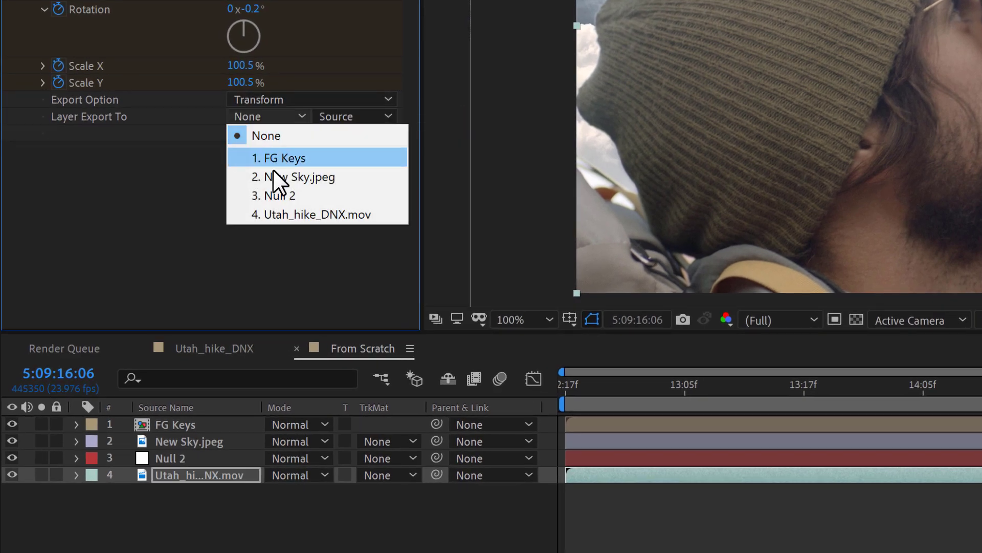
click(279, 193)
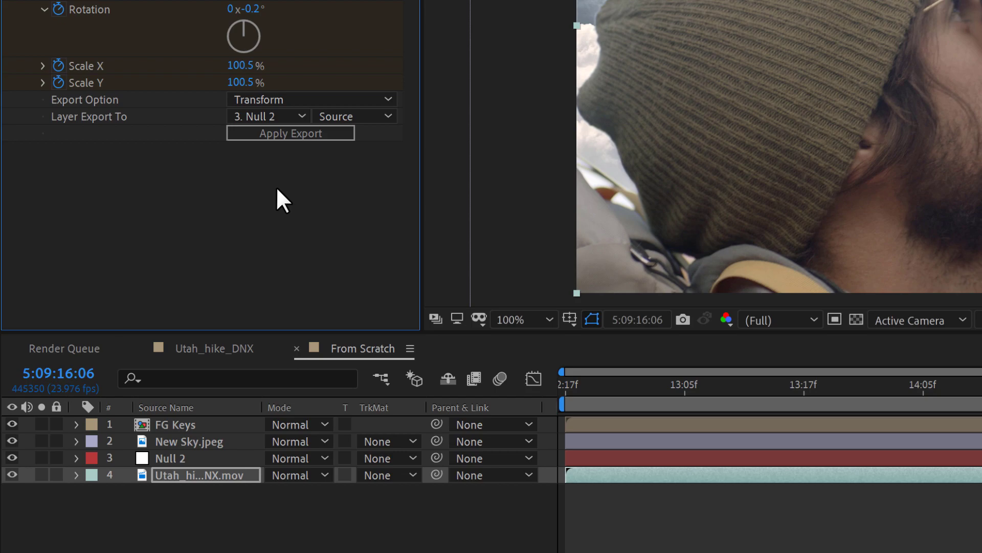
click(277, 134)
click(279, 132)
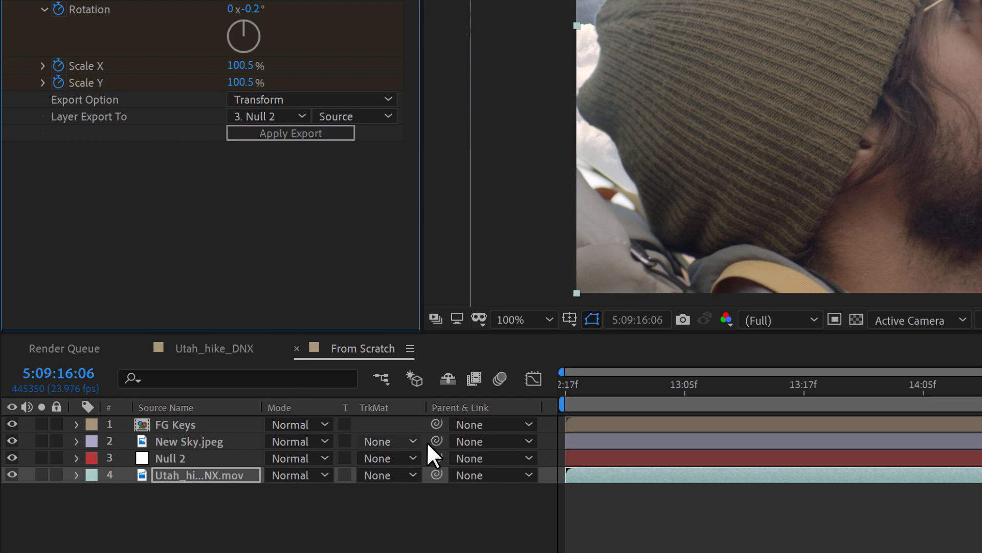
Step: Parent New Sky.jpeg to Null 2, review the track, and scale the sky up to cover the frame
drag(437, 437, 180, 459)
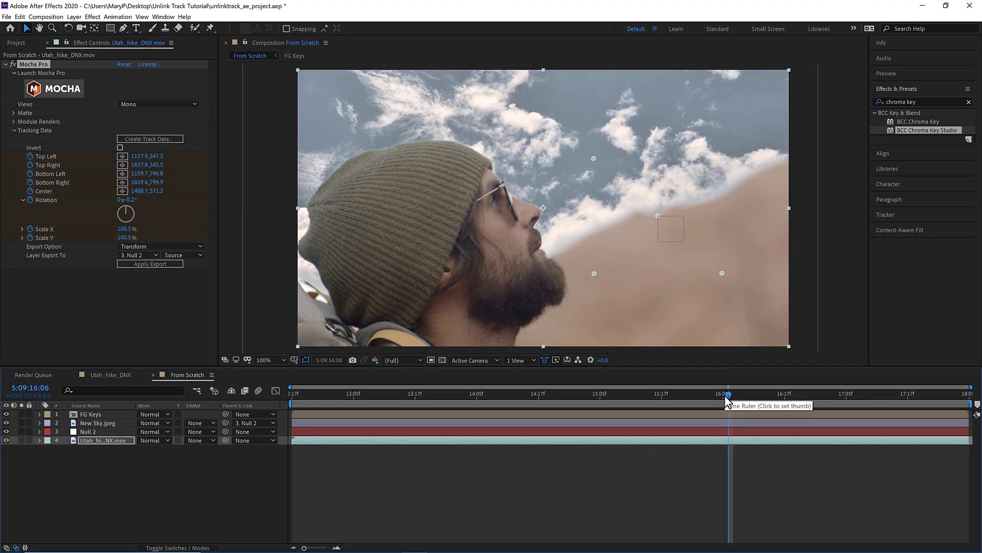
drag(725, 395, 692, 395)
key(space)
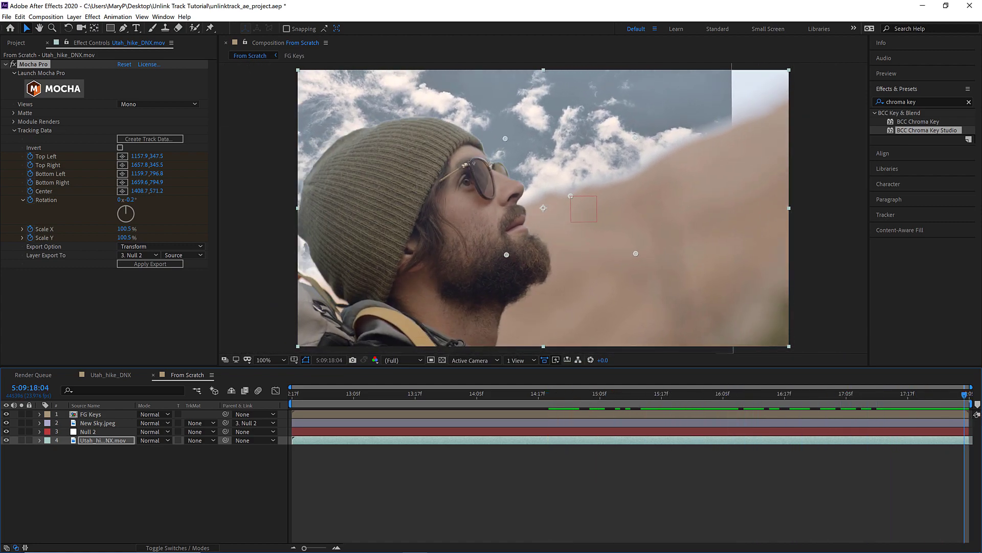
scroll(665, 153, down, 4)
scroll(662, 121, up, 2)
click(625, 114)
drag(636, 87, 671, 72)
Step: Fit the viewer and apply BCC Color Correction and S_SoftFocus to New Sky.jpeg
click(269, 359)
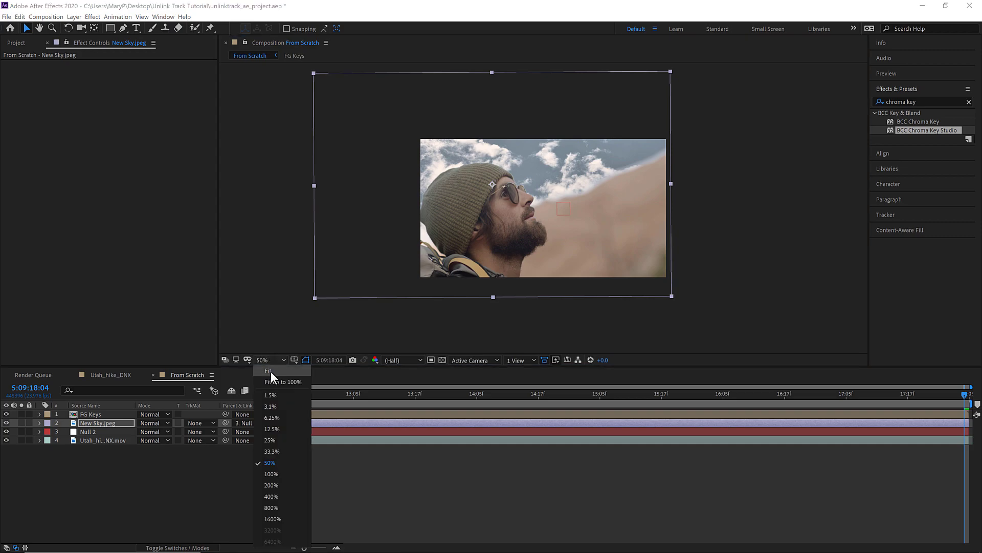
click(271, 371)
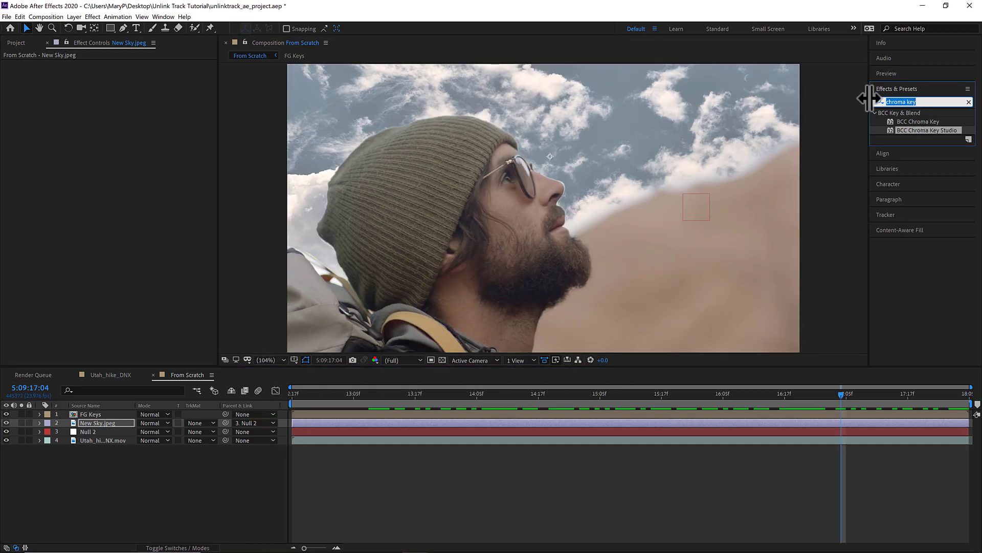
text(color corr)
double_click(921, 122)
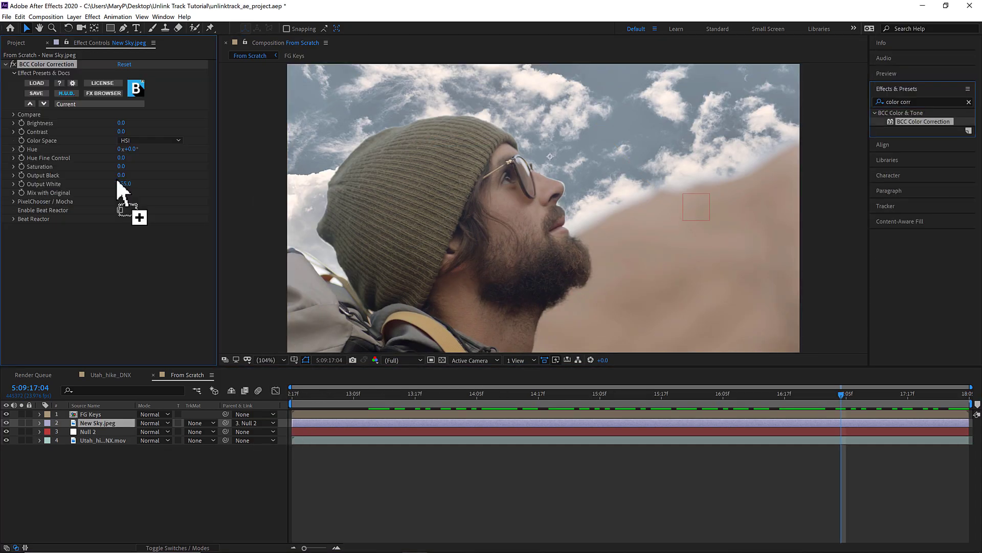
click(900, 102)
text(focus)
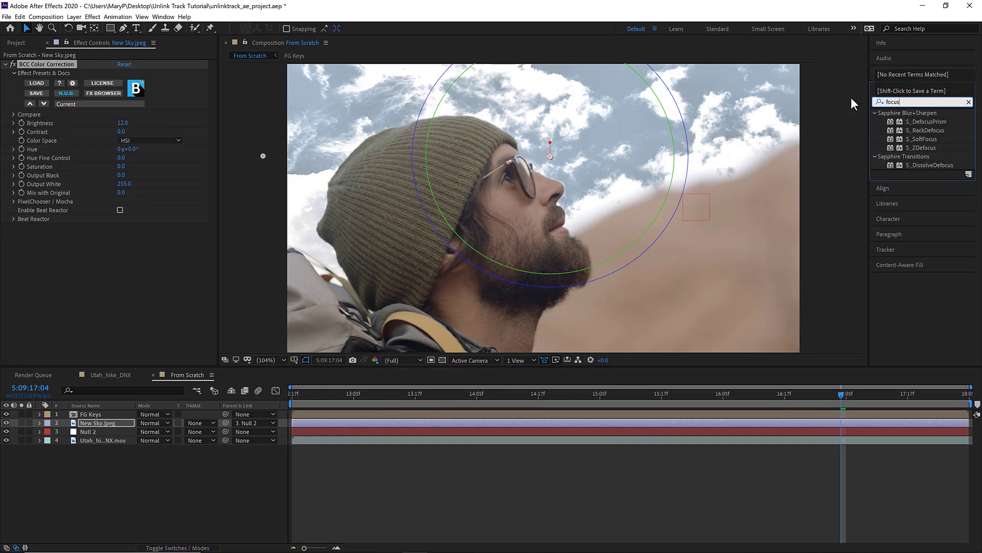
drag(921, 139, 735, 163)
Step: Add BCC Fast Lens Blur and BCC Match Grain to the sky, adjusting grain Mix with Original
key(ctrl+f)
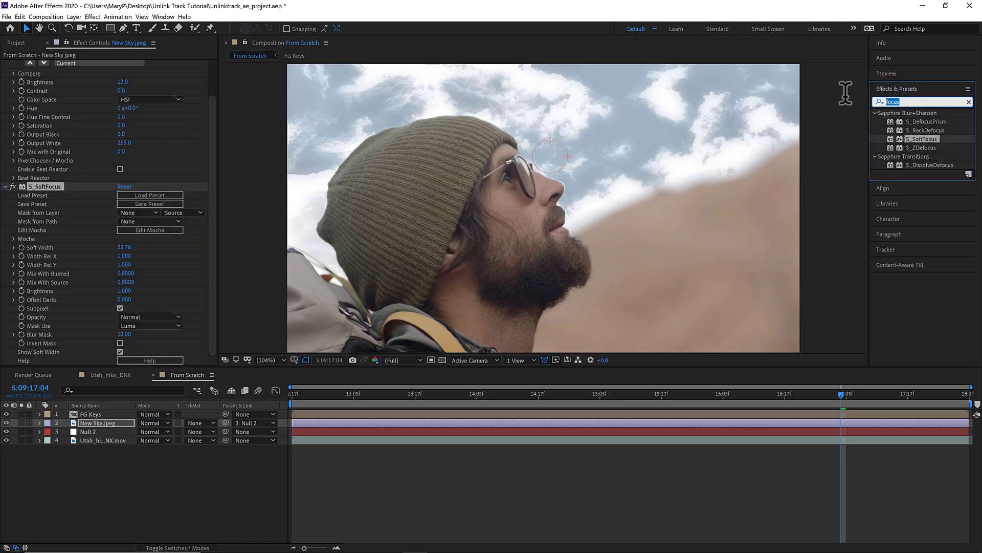
text(lens blur)
double_click(919, 121)
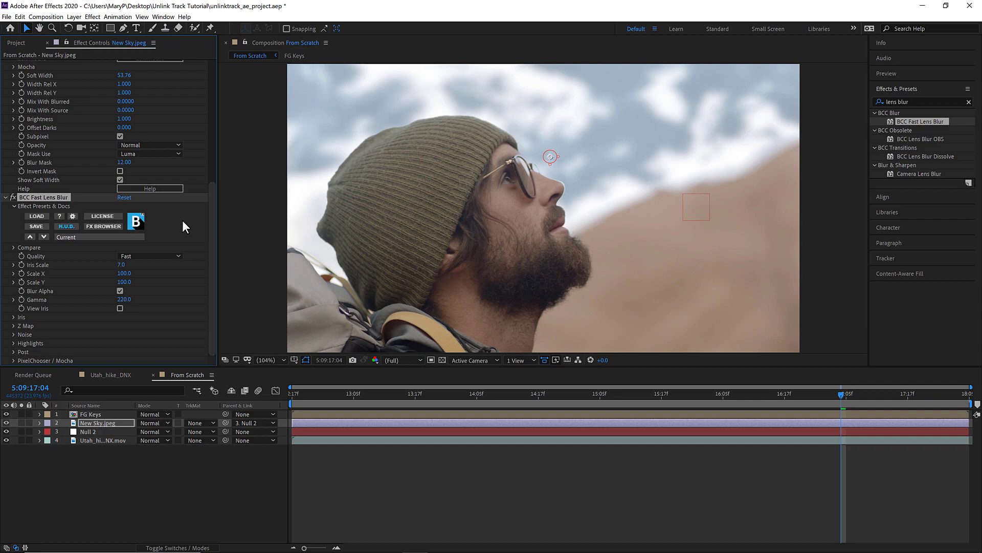
key(ctrl+f)
text(match)
drag(918, 139, 118, 348)
click(124, 351)
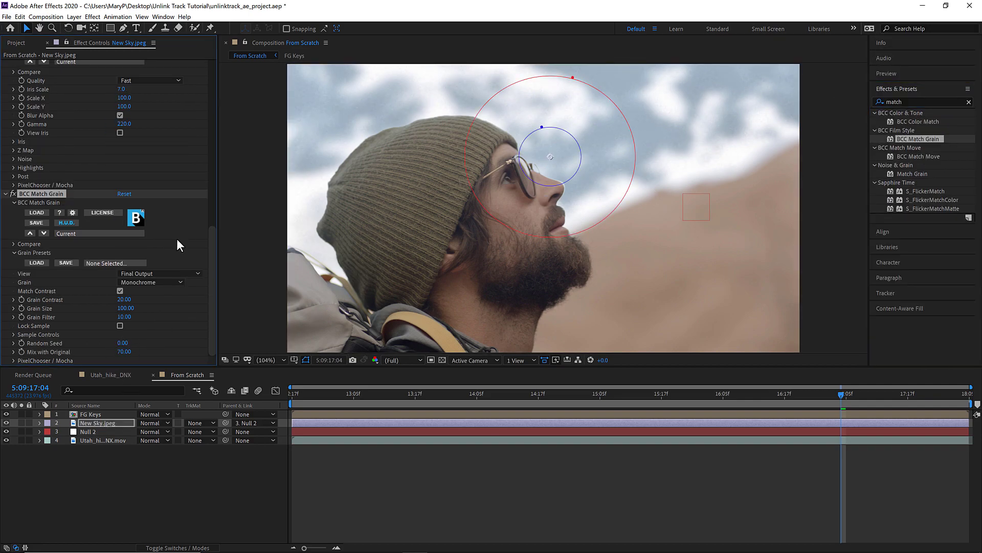